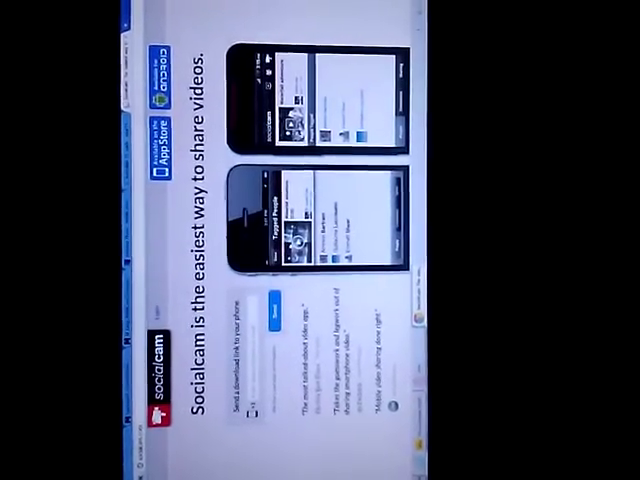
scroll(300, 240, "down", 3)
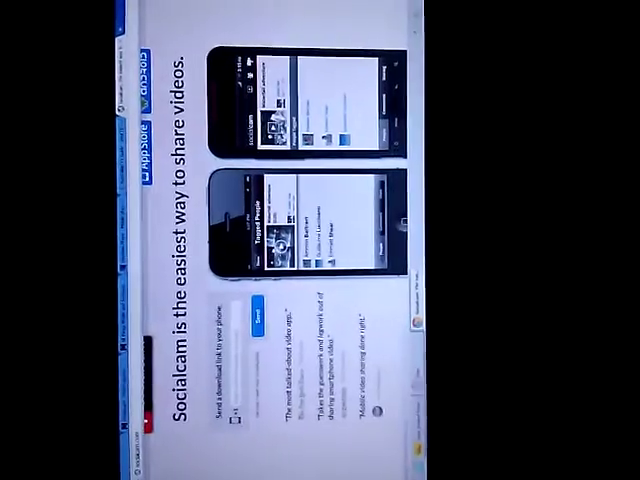